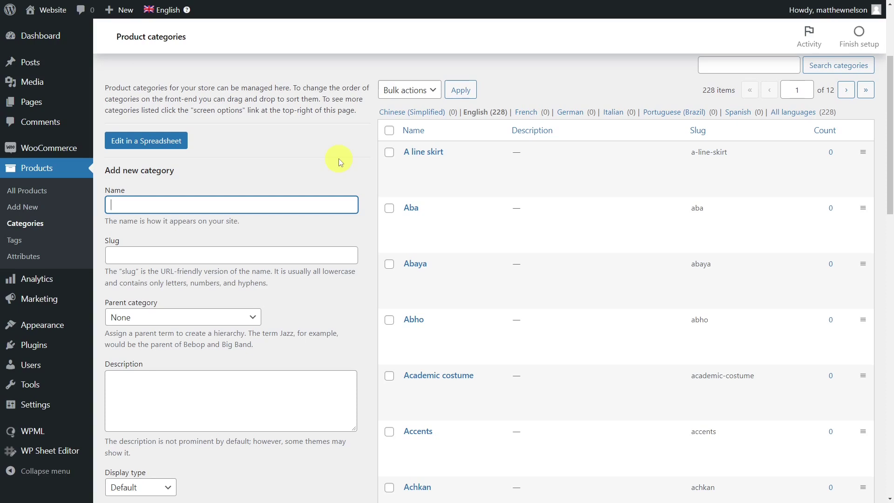
Step: Open the product_cat sheet via 'Edit categories, tags, attributes, taxonomies' and let its 228 rows load
{"action": "mouse_move", "coordinate": [70, 450]}
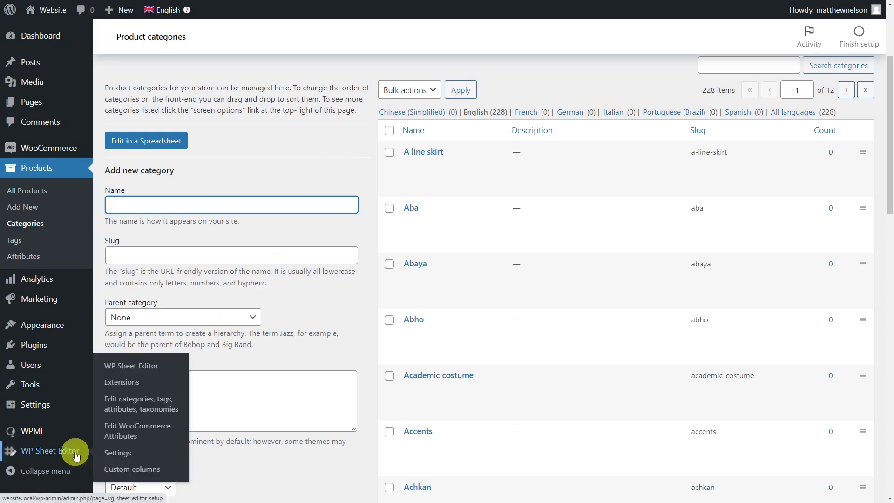
{"action": "left_click", "coordinate": [153, 408]}
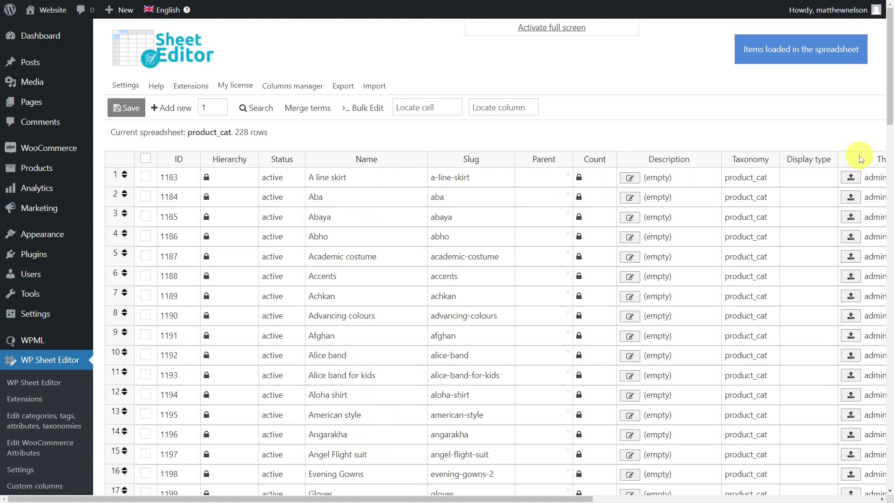
{"action": "mouse_move", "coordinate": [178, 12]}
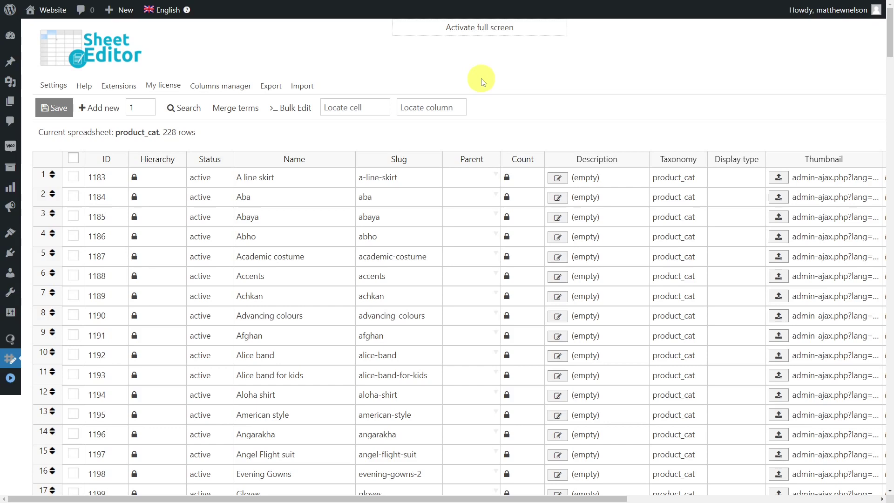
Step: Bulk edit all rows in the search, setting 'WPML - Duplicate' to 'es,it', and execute
{"action": "left_click", "coordinate": [304, 108]}
{"action": "left_click", "coordinate": [515, 130]}
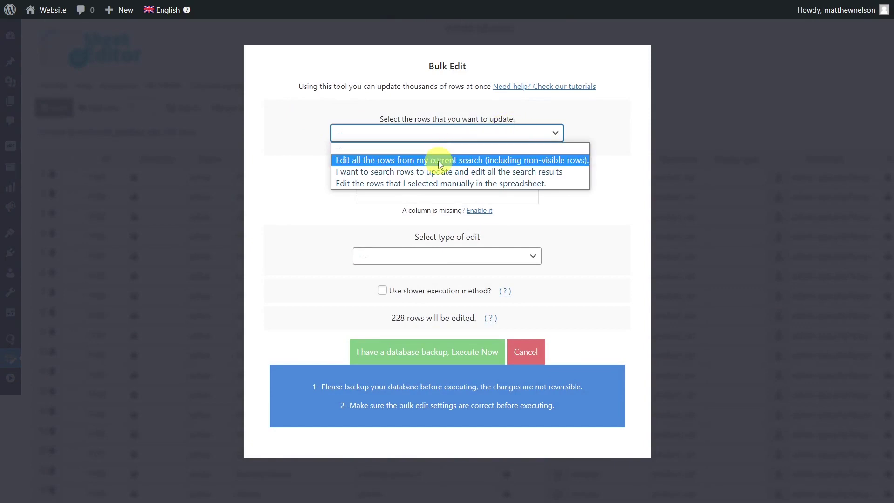
{"action": "left_click", "coordinate": [440, 160]}
{"action": "left_click", "coordinate": [439, 184]}
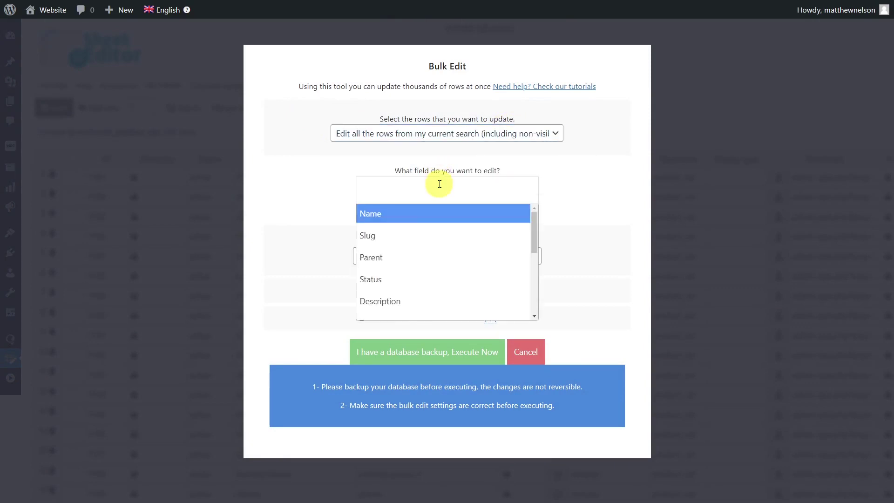
{"action": "type", "text": "dup"}
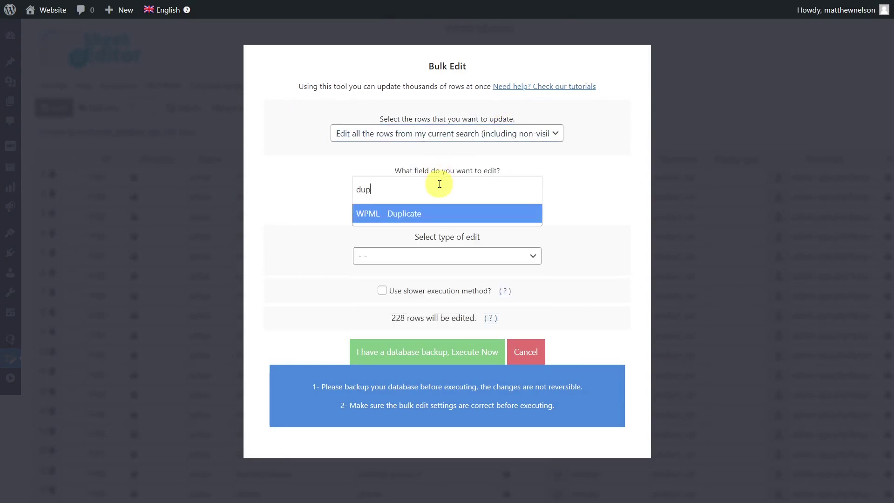
{"action": "left_click", "coordinate": [433, 208]}
{"action": "left_click", "coordinate": [431, 265]}
{"action": "left_click", "coordinate": [383, 284]}
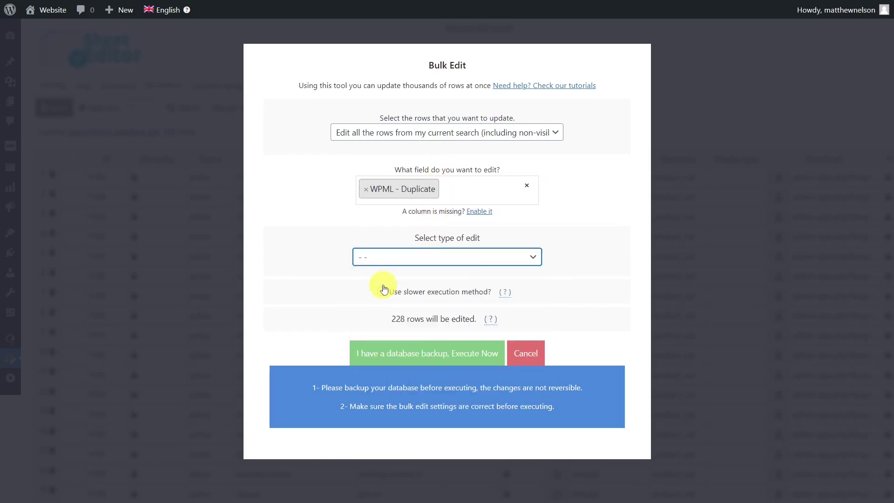
{"action": "left_click", "coordinate": [390, 278]}
{"action": "type", "text": "e"}
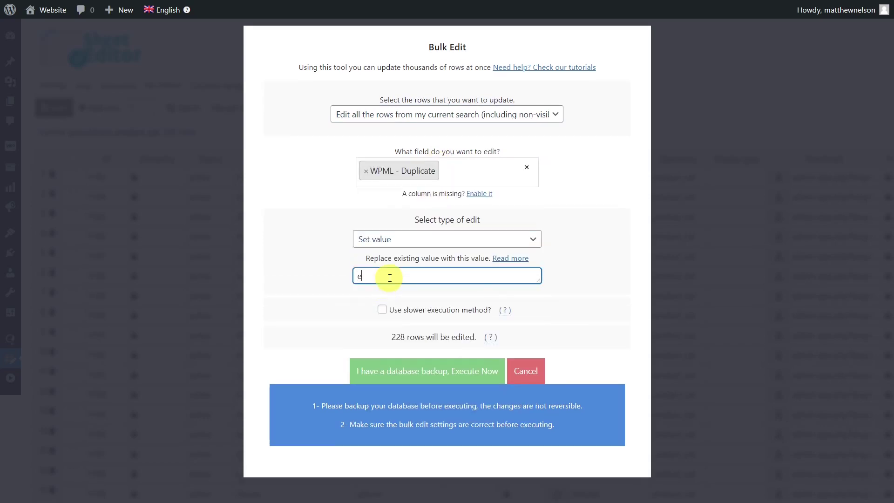
{"action": "type", "text": "s,it"}
{"action": "left_click", "coordinate": [432, 372]}
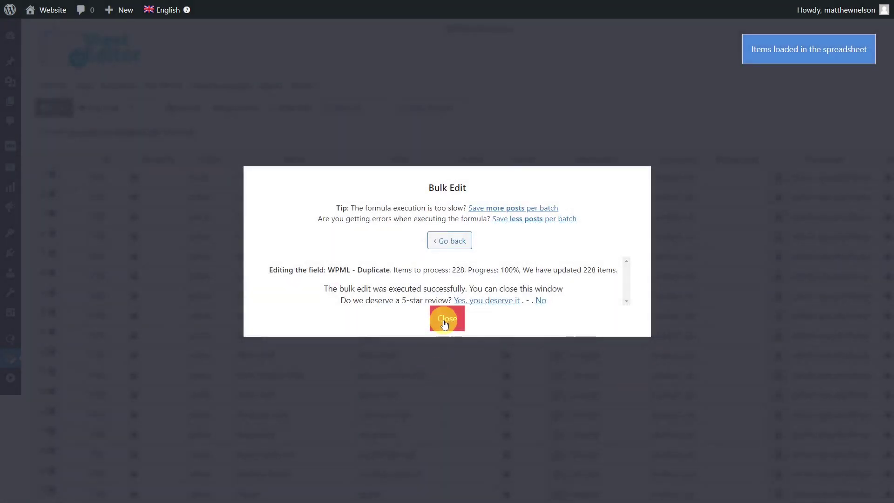
Step: Close the bulk edit report and switch the sheet to the Spanish categories
{"action": "left_click", "coordinate": [437, 319]}
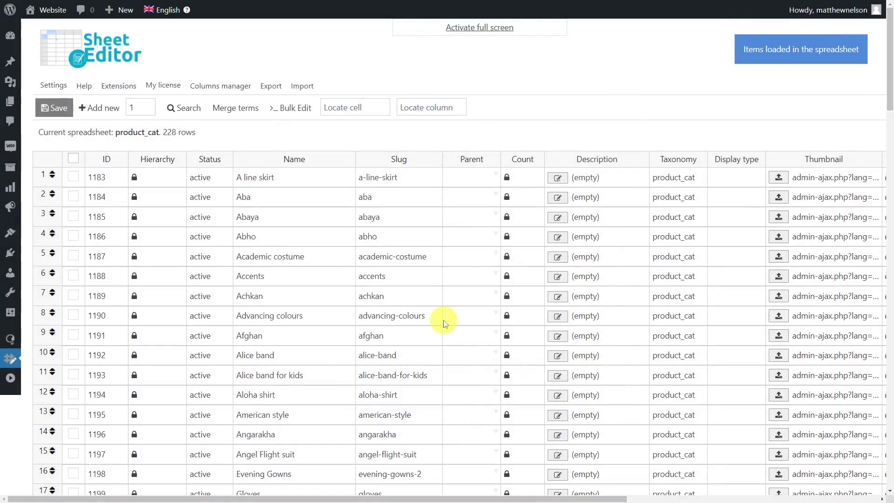
{"action": "mouse_move", "coordinate": [173, 10]}
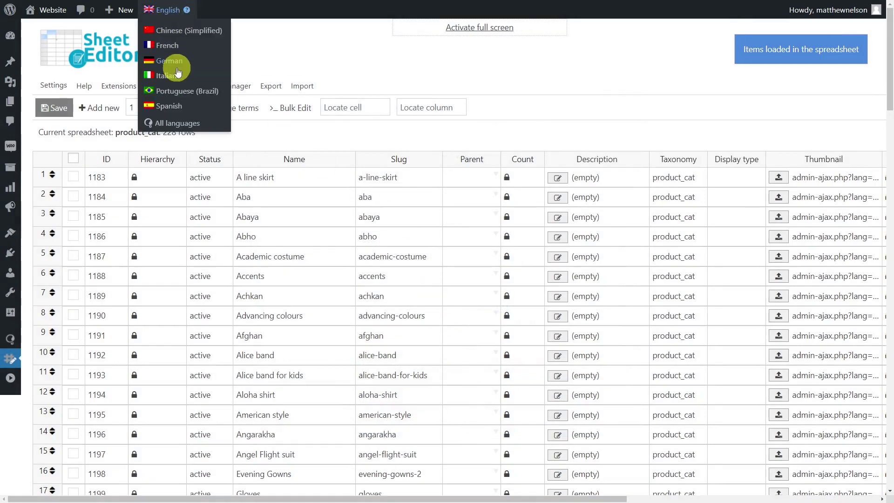
{"action": "left_click", "coordinate": [174, 107]}
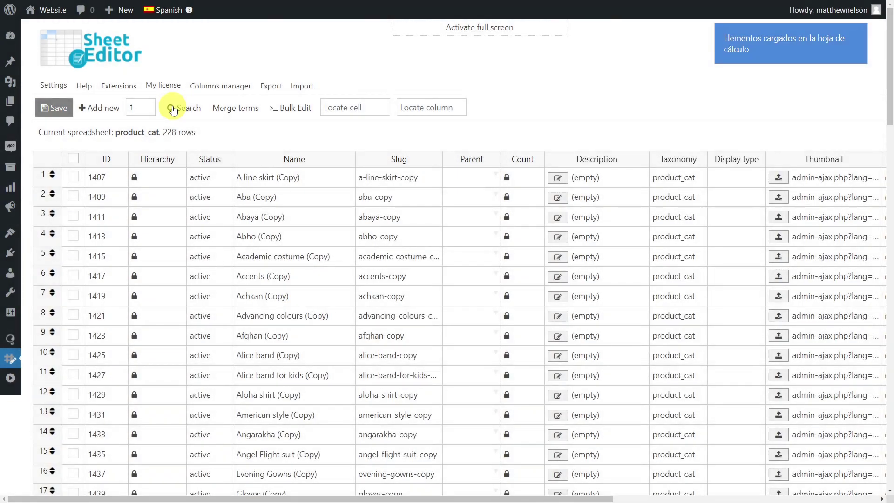
Step: Rename the first Spanish category copy to 'Falda en linea A'
{"action": "double_click", "coordinate": [303, 176]}
{"action": "left_click_drag", "start_coordinate": [303, 177], "coordinate": [200, 176]}
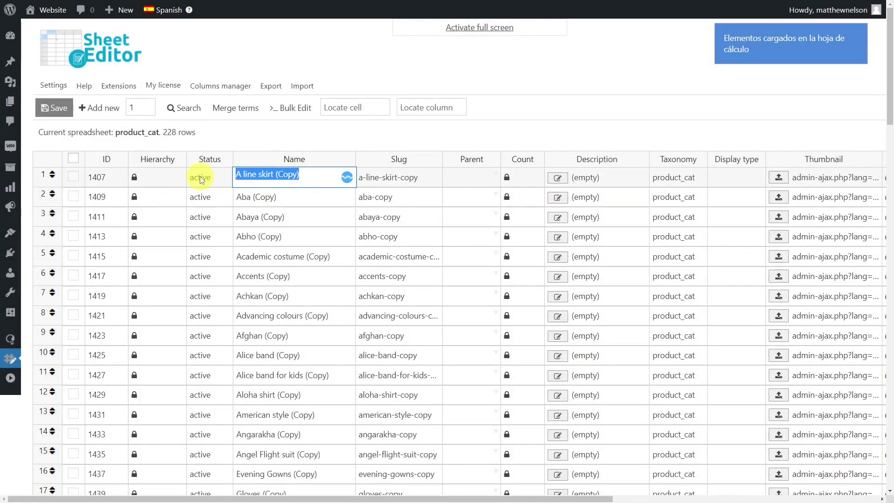
{"action": "type", "text": "Falda en linea A"}
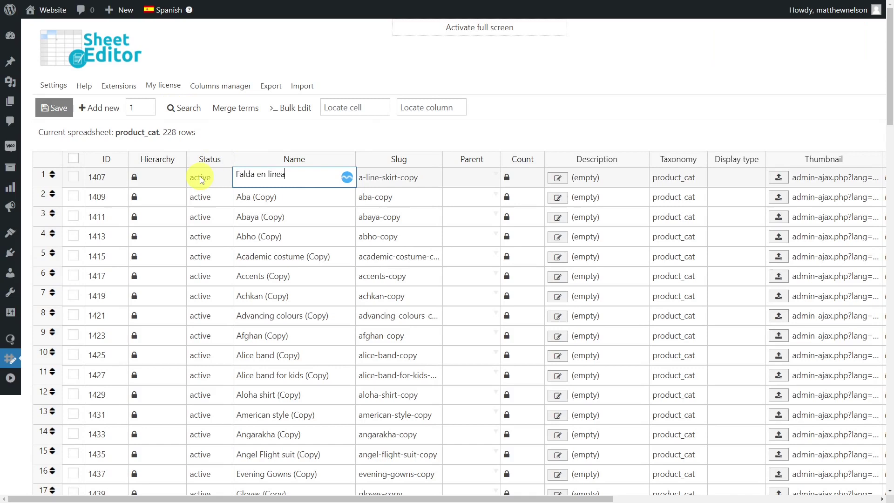
{"action": "left_click", "coordinate": [272, 204]}
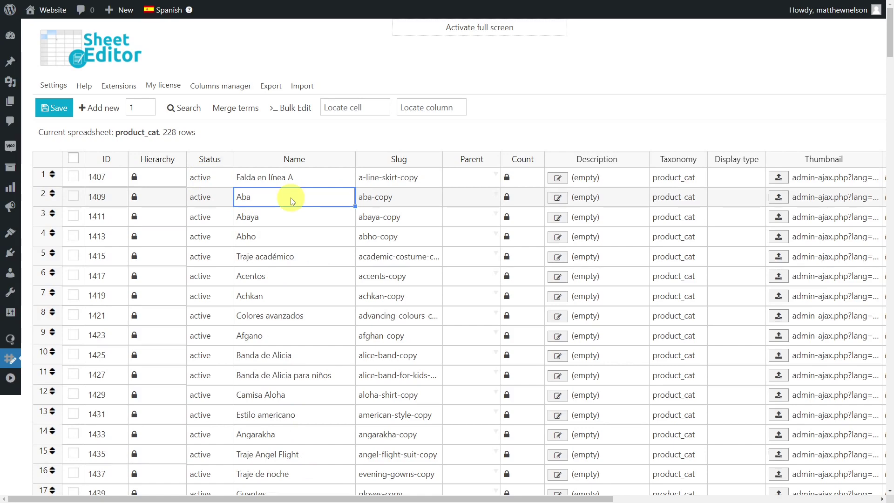
Step: Save the edited Spanish category names and dismiss the confirmation
{"action": "left_click", "coordinate": [57, 108]}
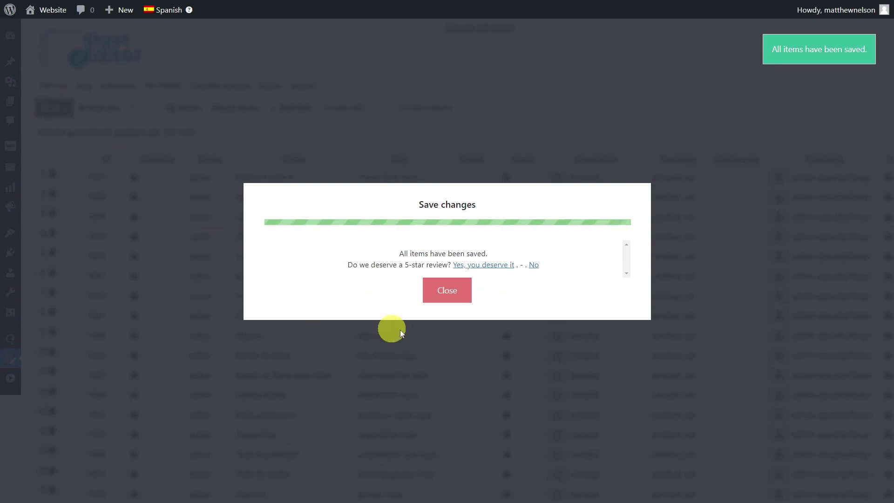
{"action": "left_click", "coordinate": [439, 291]}
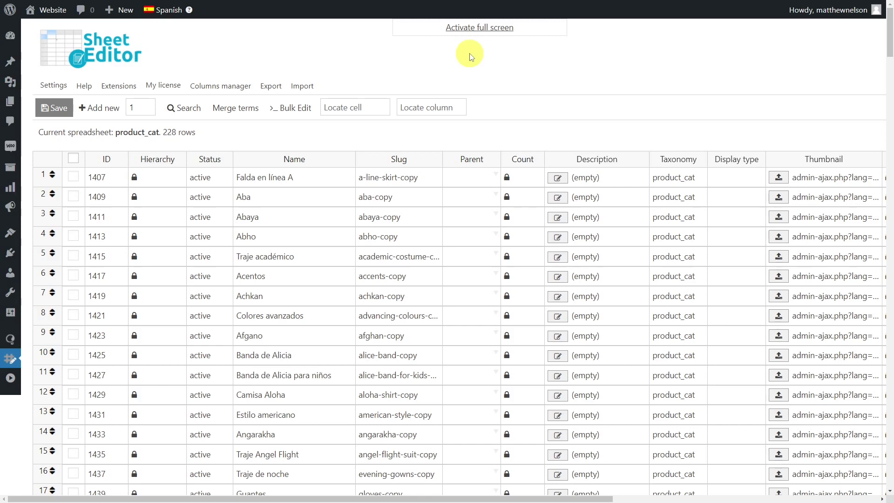
Step: Bulk edit all rows so Slug is copied from the Name column ($name$), and execute
{"action": "left_click", "coordinate": [300, 113]}
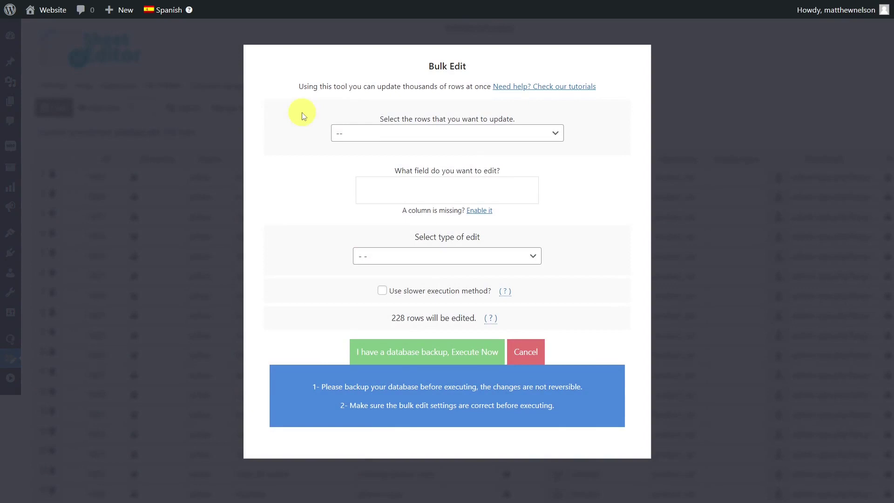
{"action": "left_click", "coordinate": [544, 132]}
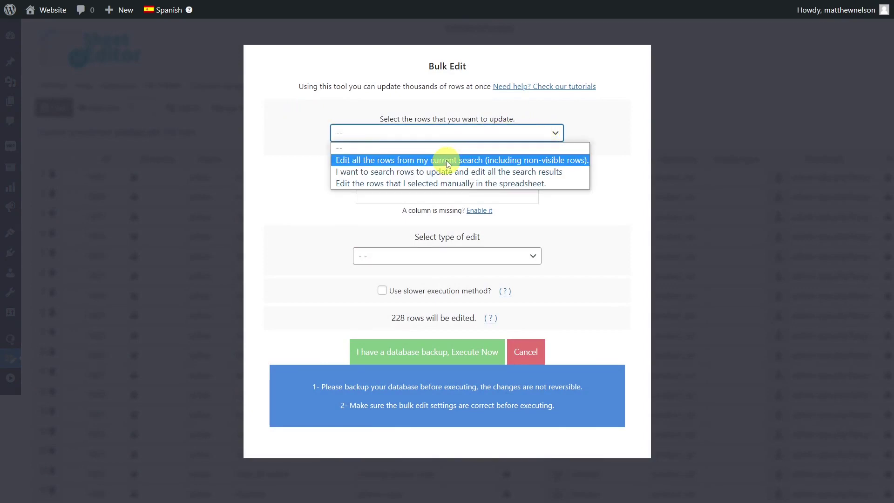
{"action": "left_click", "coordinate": [447, 160]}
{"action": "left_click", "coordinate": [439, 189]}
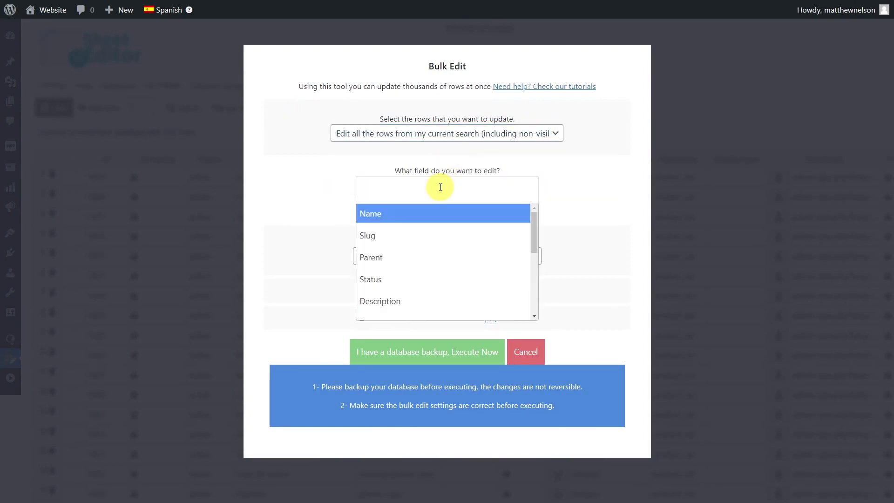
{"action": "left_click", "coordinate": [377, 236]}
{"action": "left_click", "coordinate": [406, 263]}
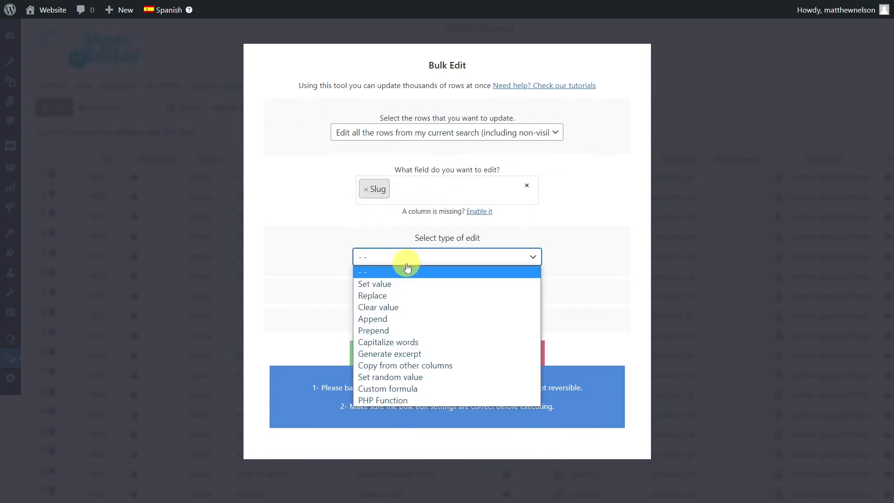
{"action": "left_click", "coordinate": [399, 365]}
{"action": "left_click", "coordinate": [433, 292]}
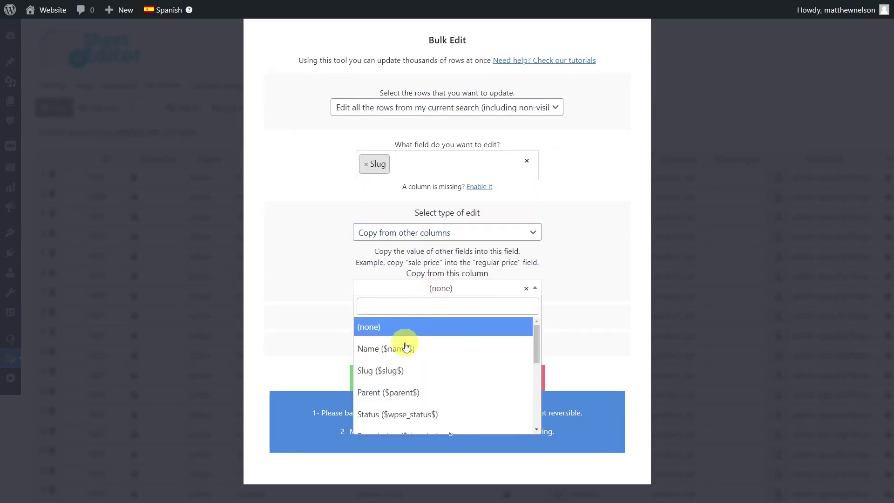
{"action": "left_click", "coordinate": [406, 346]}
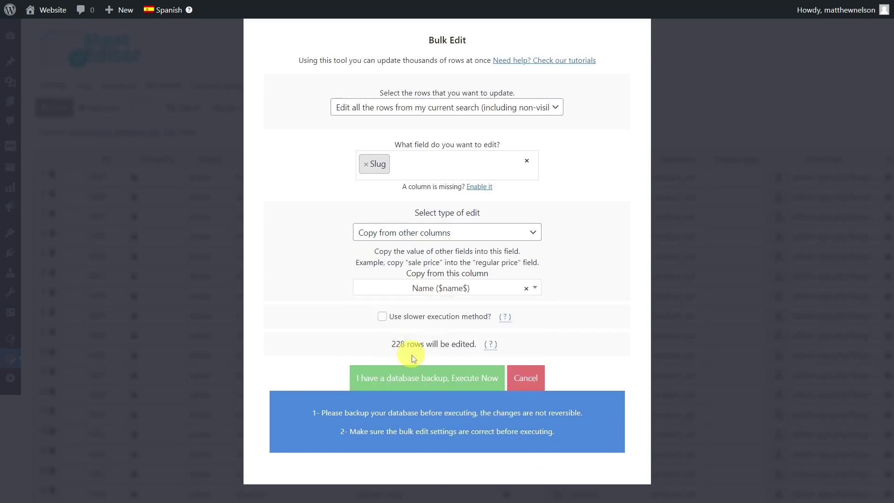
{"action": "left_click", "coordinate": [429, 377]}
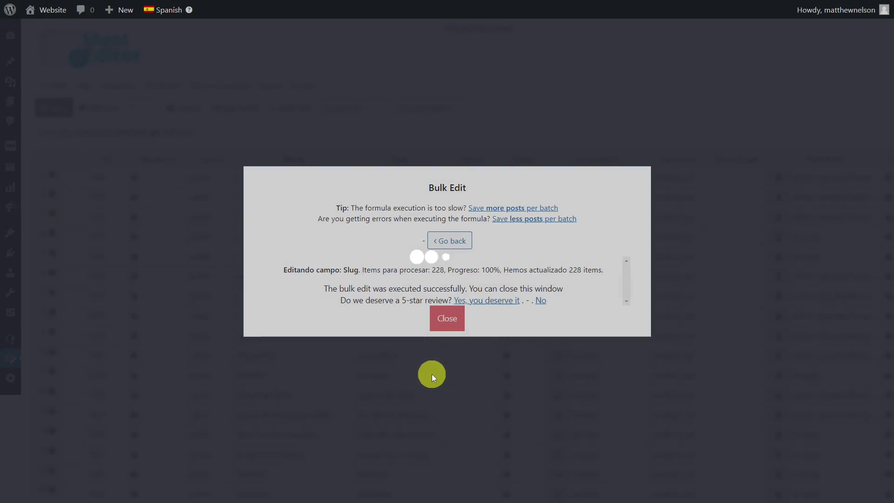
{"action": "left_click", "coordinate": [448, 317]}
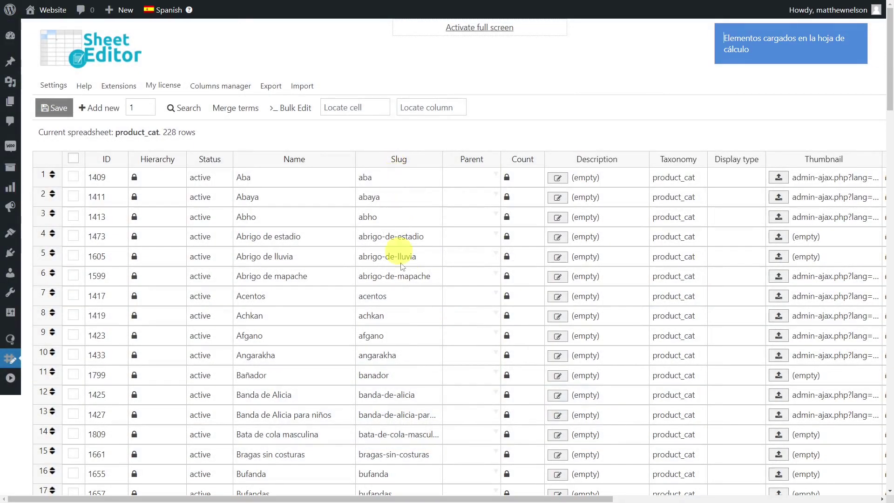